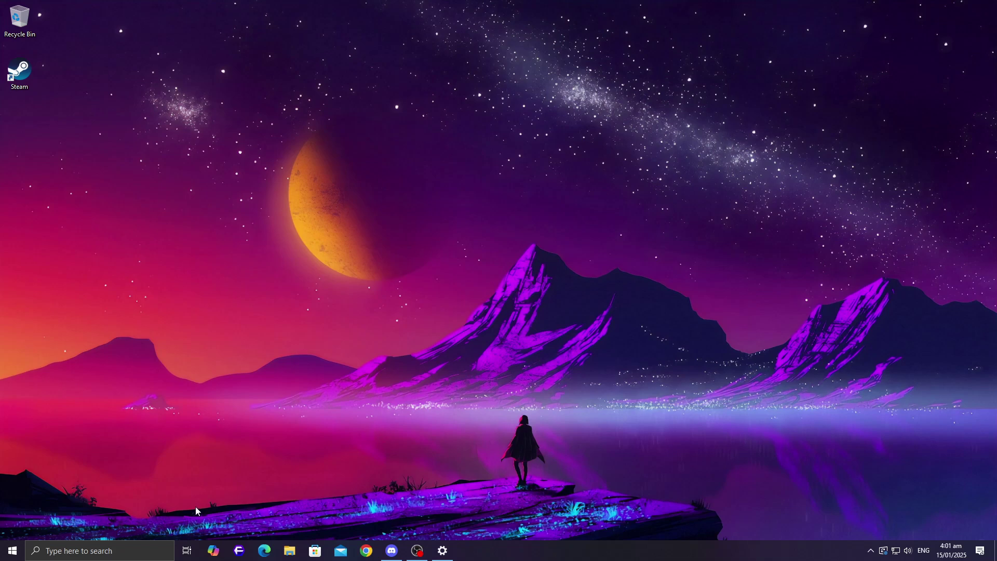
Search 'firewall' and open the list of apps allowed through the firewall
{"action": "left_click", "coordinate": [104, 551]}
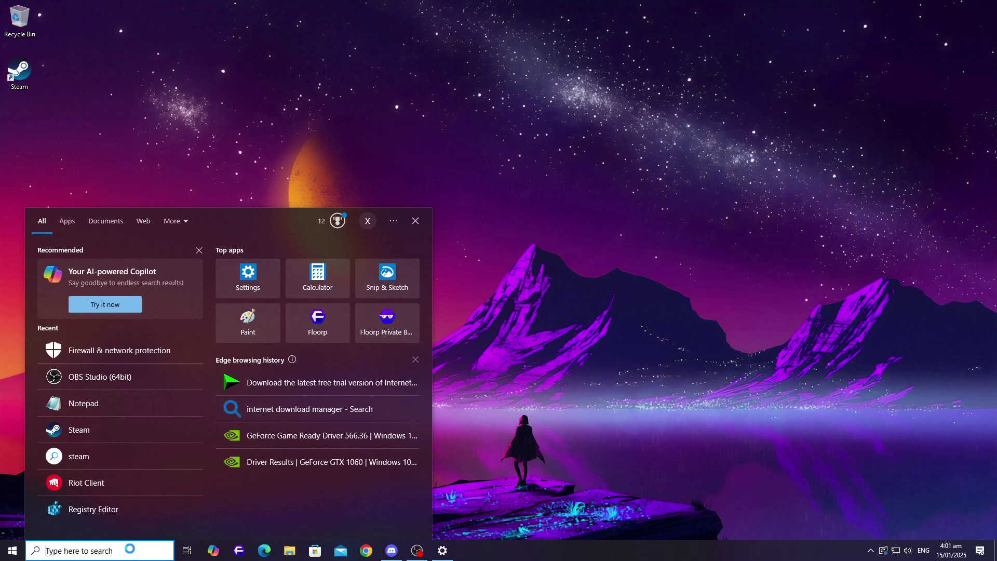
{"action": "type", "text": "firewall"}
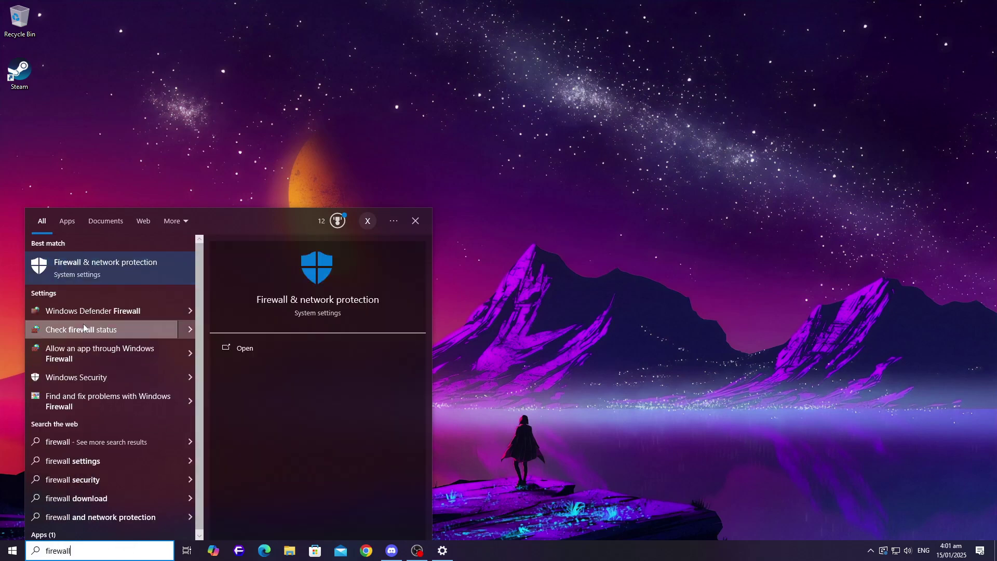
{"action": "left_click", "coordinate": [104, 267]}
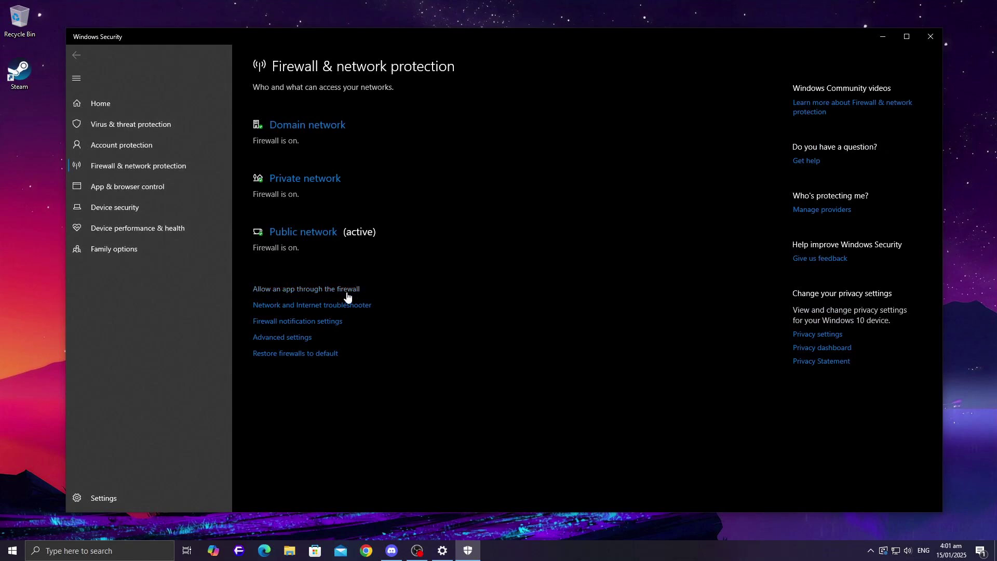
{"action": "left_click", "coordinate": [325, 289]}
{"action": "scroll", "coordinate": [536, 266], "scroll_direction": "down", "scroll_amount": 2}
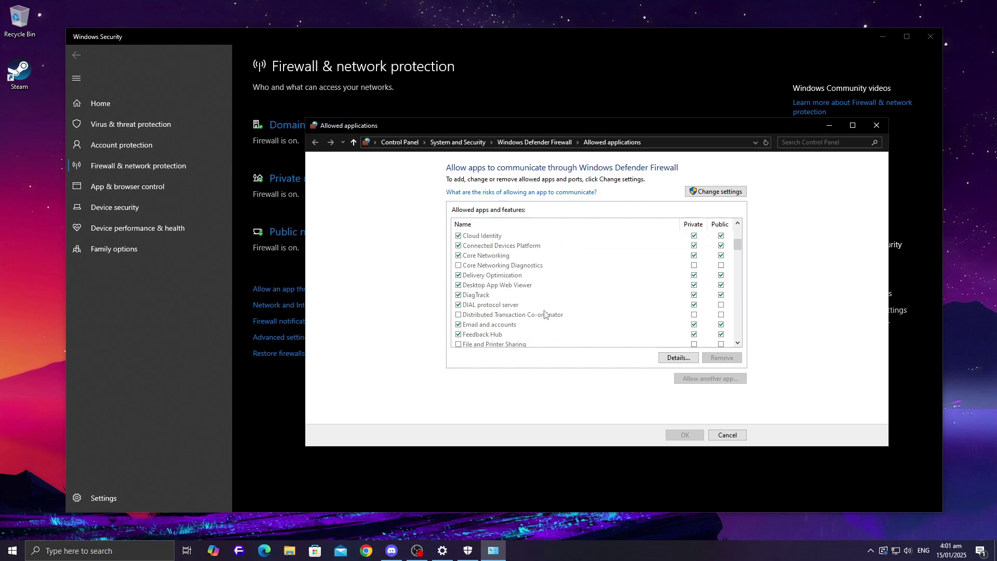
{"action": "scroll", "coordinate": [537, 266], "scroll_direction": "up", "scroll_amount": 3}
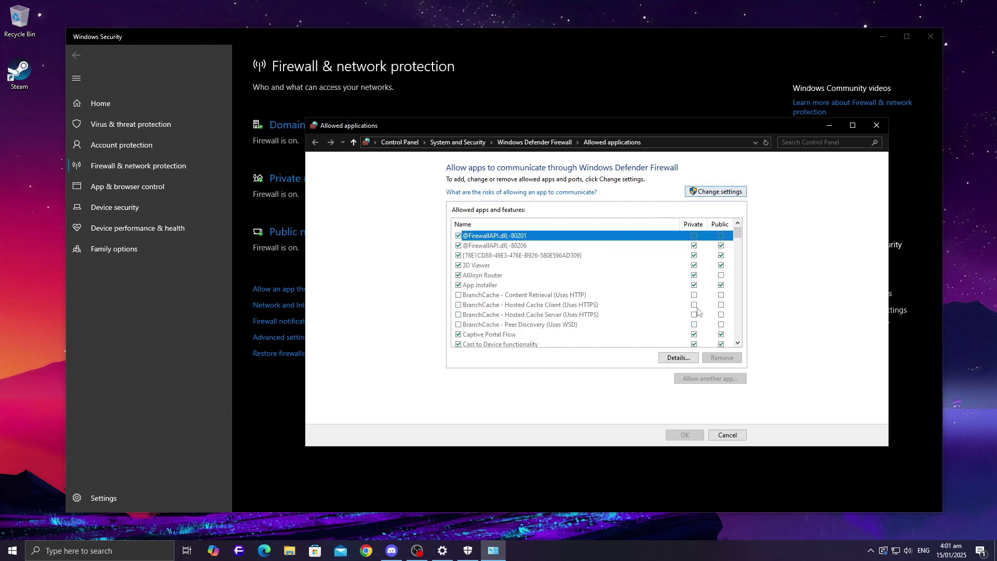
{"action": "left_click", "coordinate": [586, 285]}
{"action": "scroll", "coordinate": [569, 333], "scroll_direction": "down", "scroll_amount": 2}
{"action": "scroll", "coordinate": [631, 278], "scroll_direction": "up", "scroll_amount": 2}
Add AimLab_tb to the allowed apps on private and public networks, then save
{"action": "left_click", "coordinate": [697, 192]}
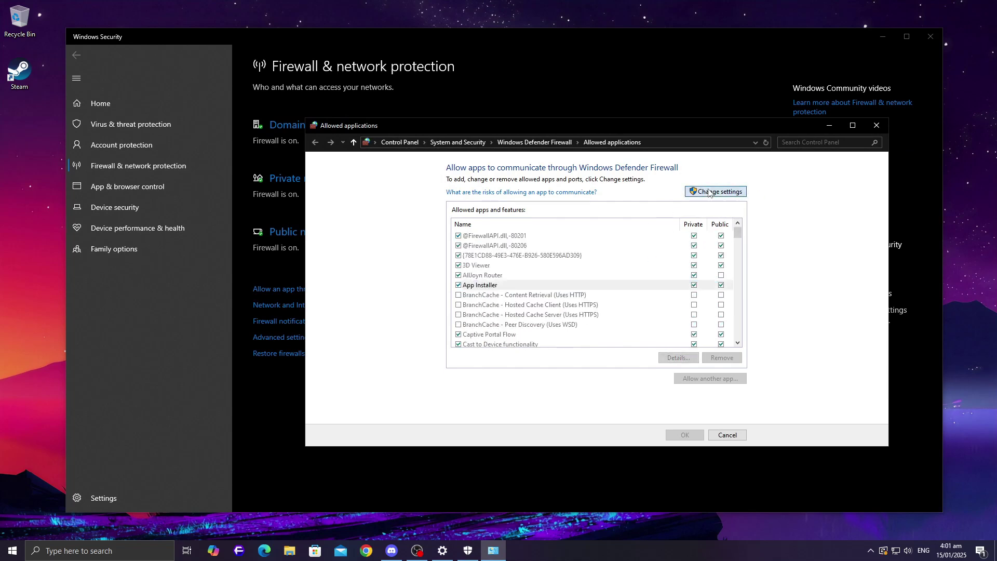
{"action": "left_click", "coordinate": [705, 379]}
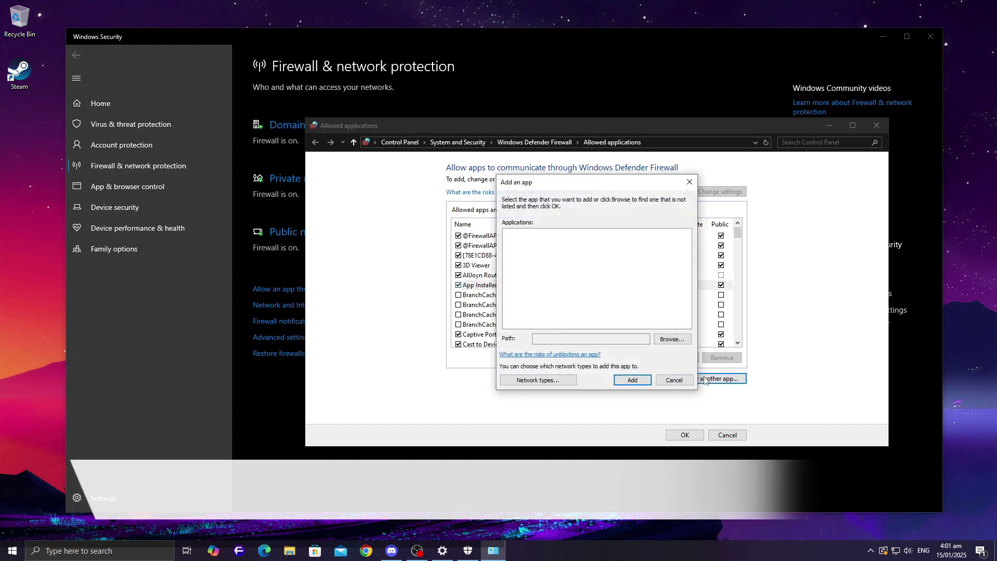
{"action": "left_click", "coordinate": [665, 401]}
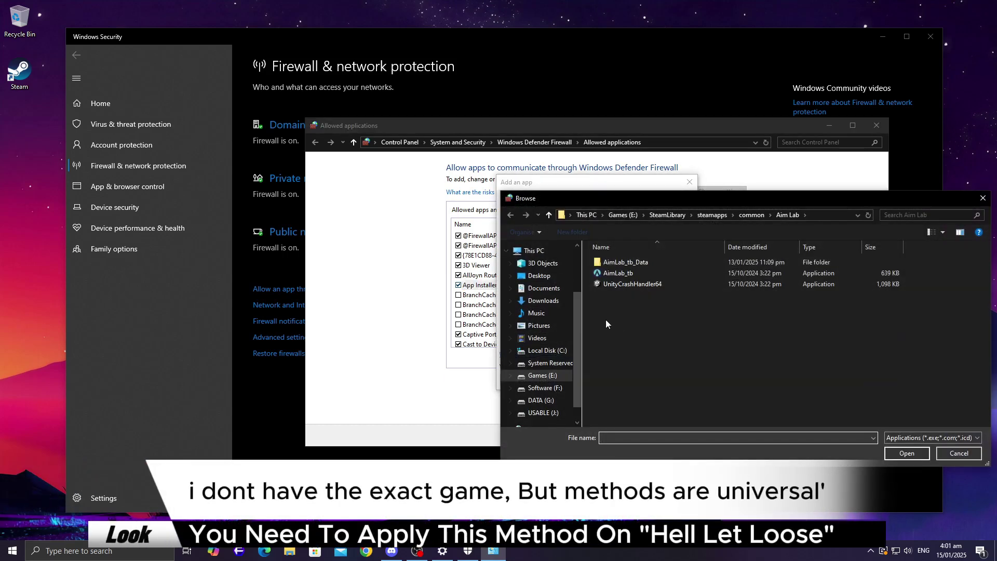
{"action": "left_click", "coordinate": [618, 273]}
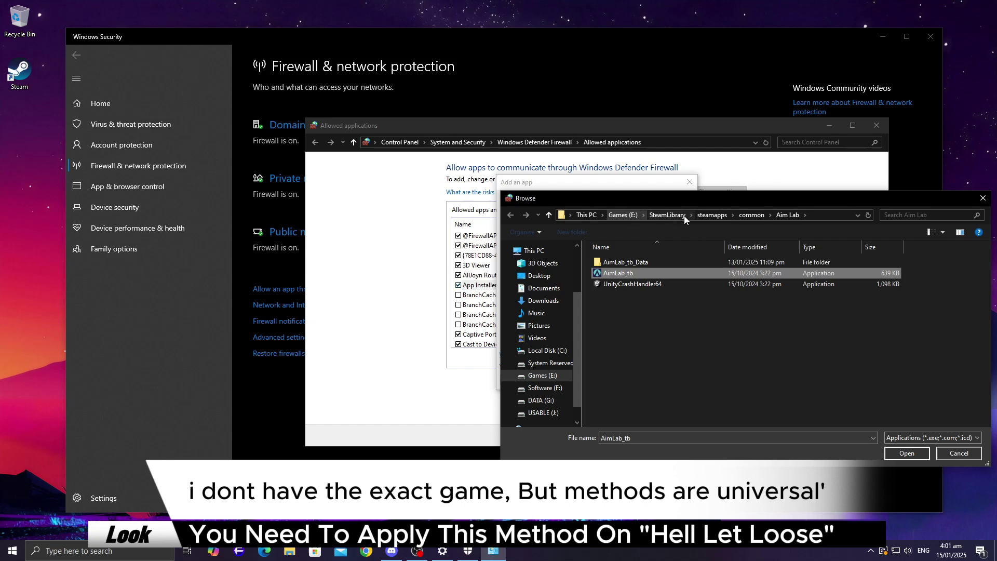
{"action": "left_click", "coordinate": [909, 454]}
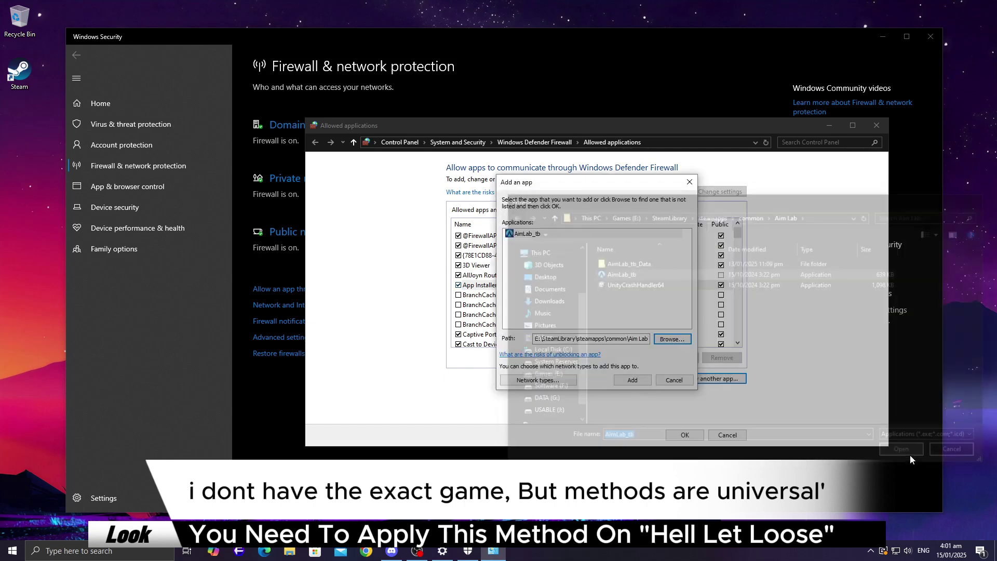
{"action": "left_click", "coordinate": [644, 381]}
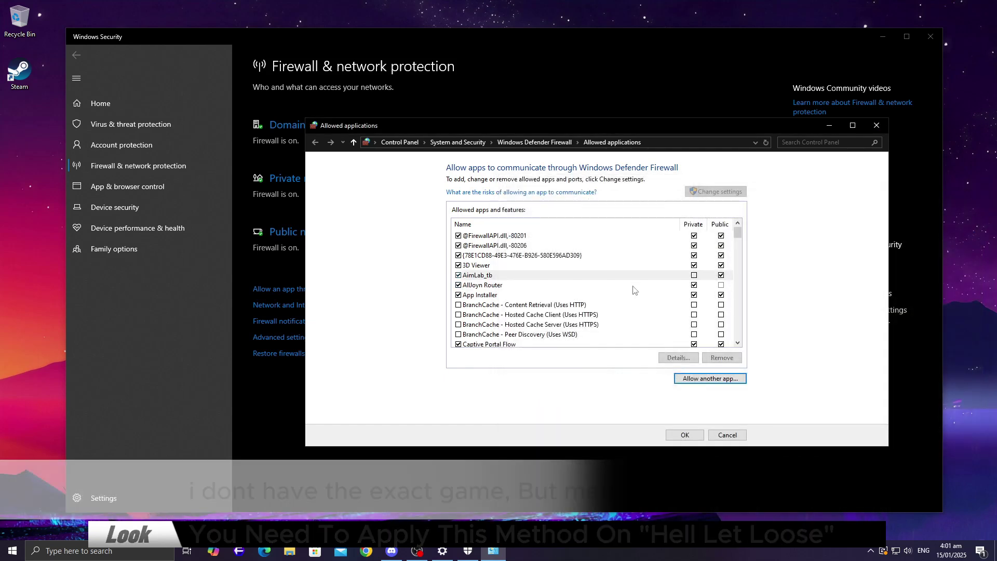
{"action": "left_click", "coordinate": [694, 275]}
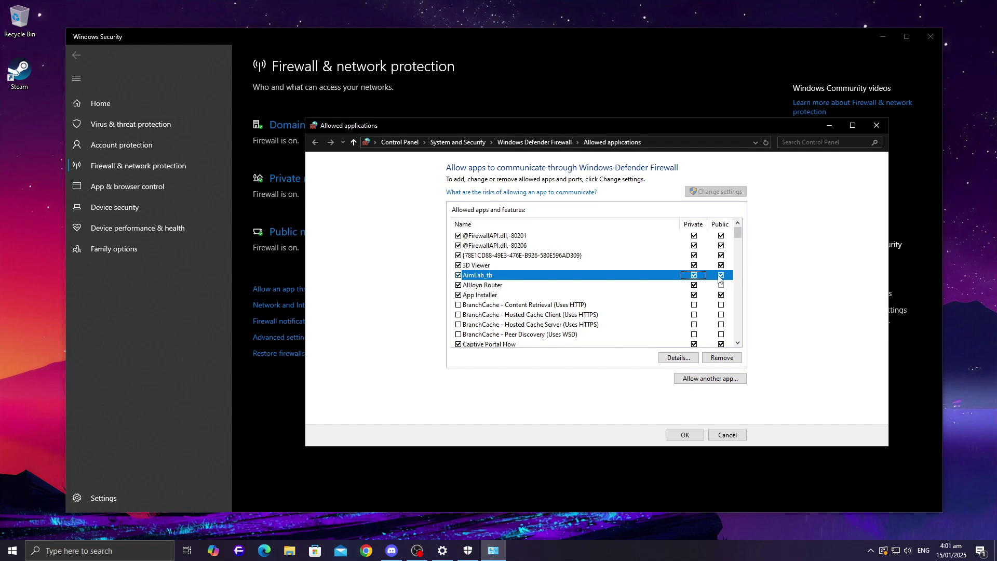
{"action": "left_click", "coordinate": [682, 435]}
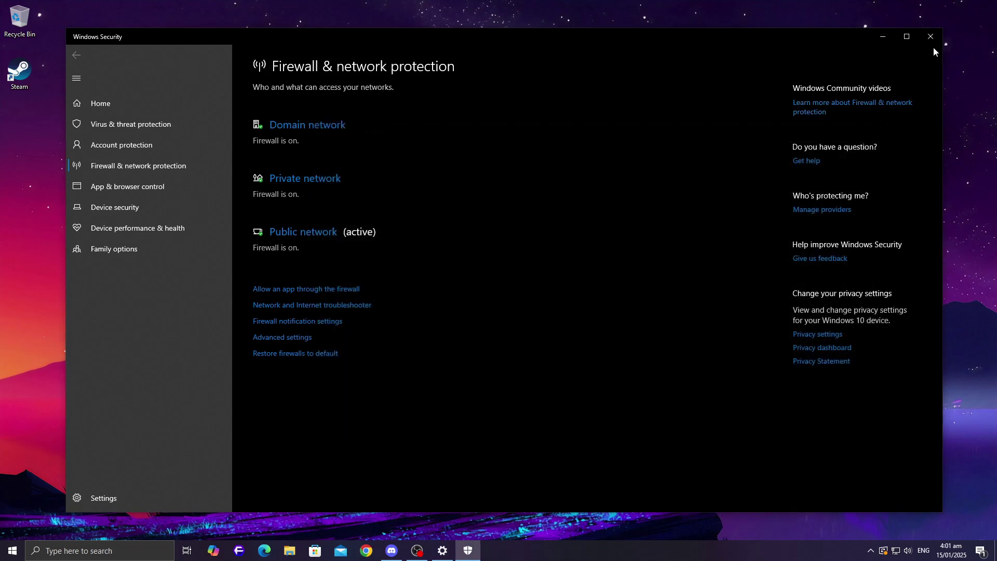
Close the Windows Security window to return to the desktop
{"action": "left_click", "coordinate": [930, 36]}
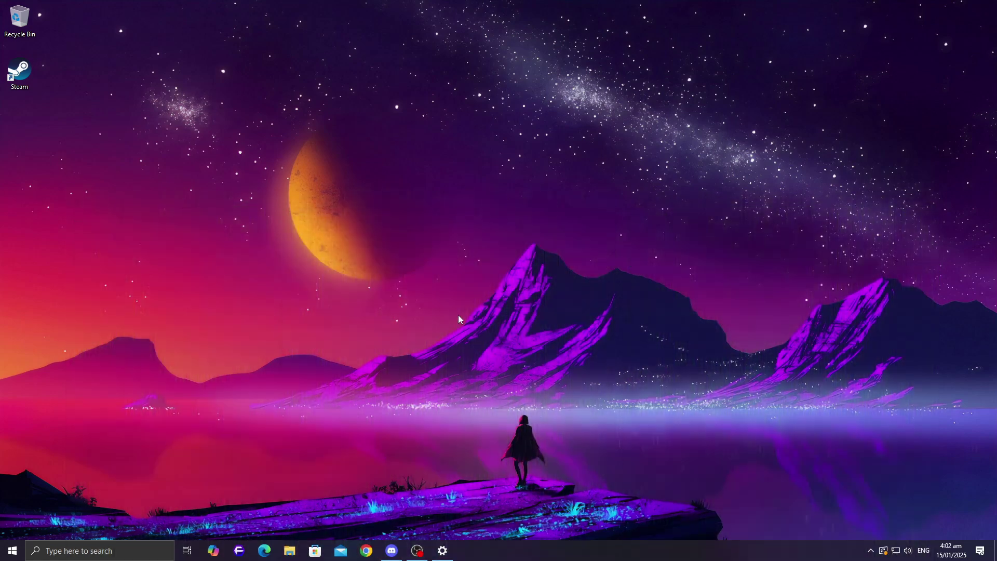
Open Command Prompt as administrator and run 'netsh winsock reset'
{"action": "key", "text": "super"}
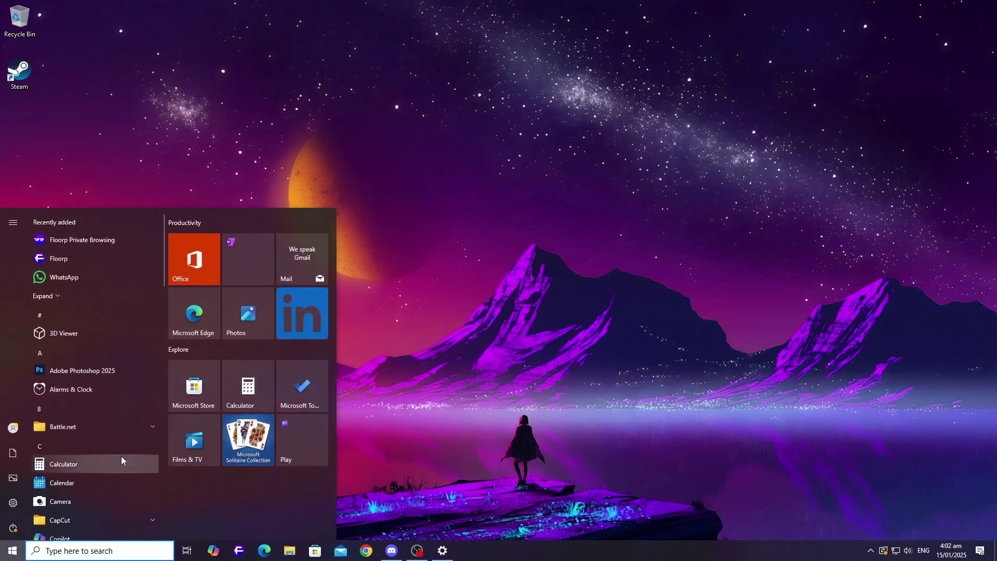
{"action": "type", "text": "cmd"}
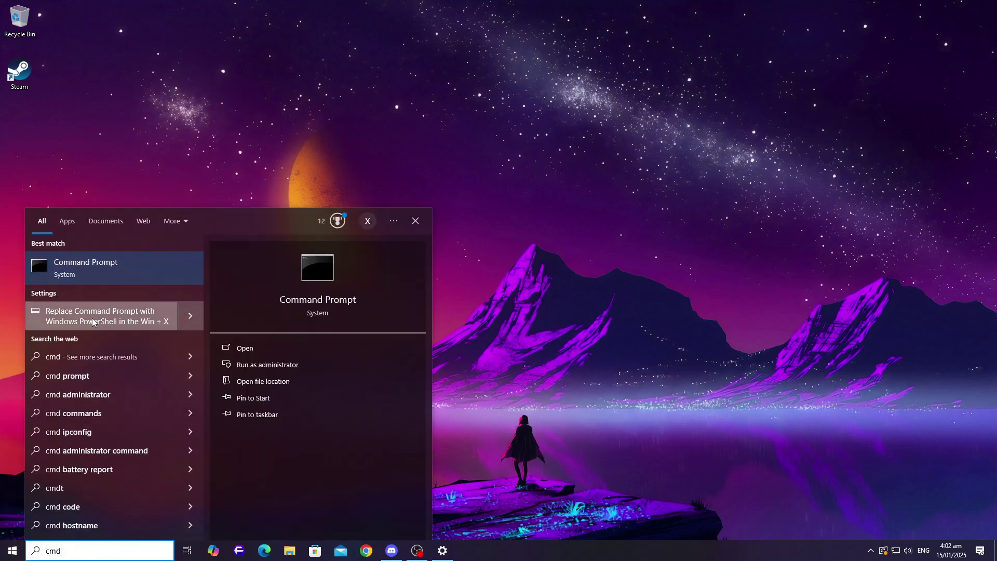
{"action": "right_click", "coordinate": [107, 257]}
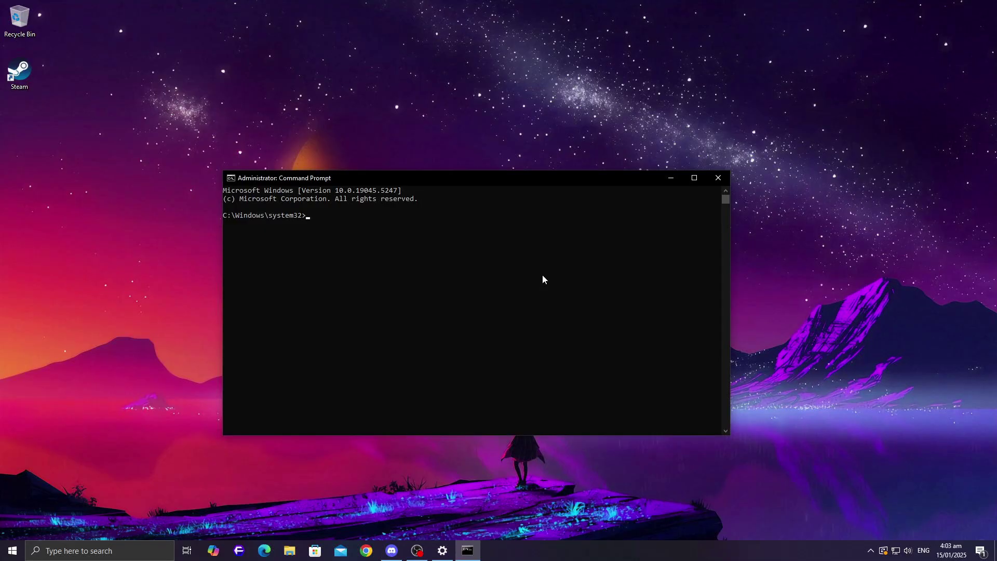
{"action": "type", "text": "netsh winsock reset"}
{"action": "key", "text": "Return"}
Flush the DNS cache with 'ipconfig /flushdns' and exit the prompt
{"action": "type", "text": "ipconfig"}
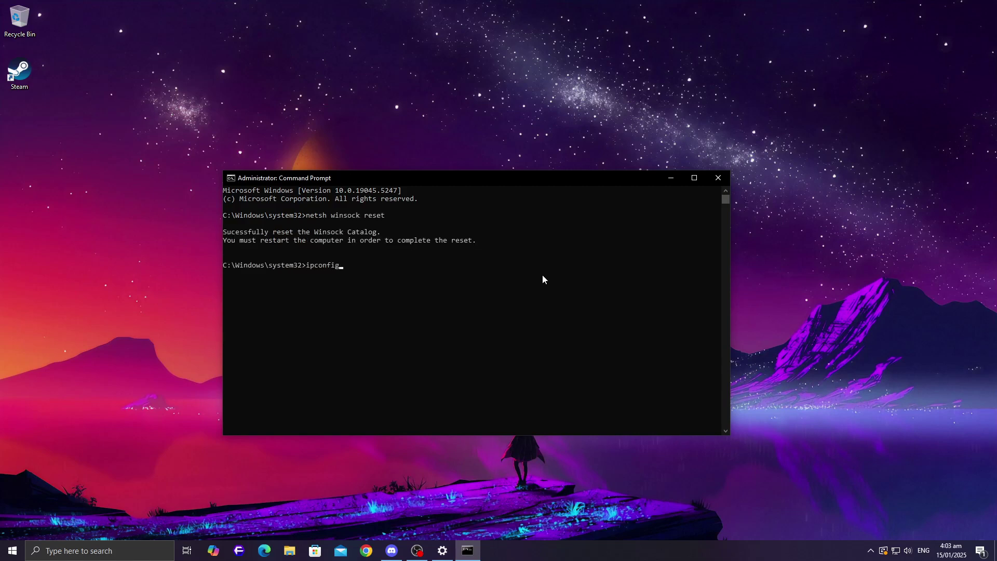
{"action": "type", "text": " /flushdns"}
{"action": "key", "text": "Return"}
{"action": "type", "text": "exit"}
{"action": "key", "text": "Return"}
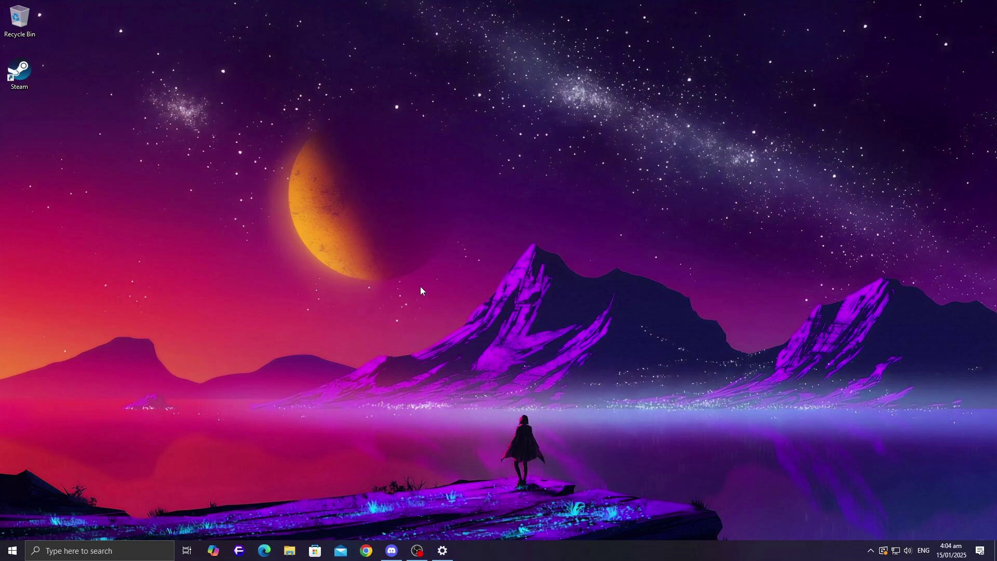
Open AppData\Local from the Run dialog, bring up Riot Games folder actions, then close Explorer
{"action": "key", "text": "super+r"}
{"action": "type", "text": "%ap"}
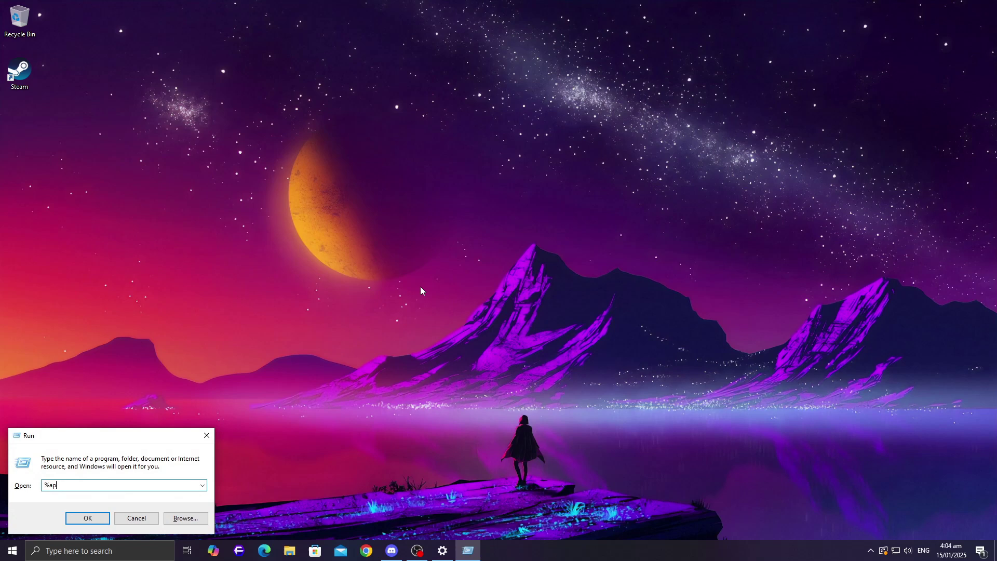
{"action": "type", "text": "ocalappdata%"}
{"action": "key", "text": "Return"}
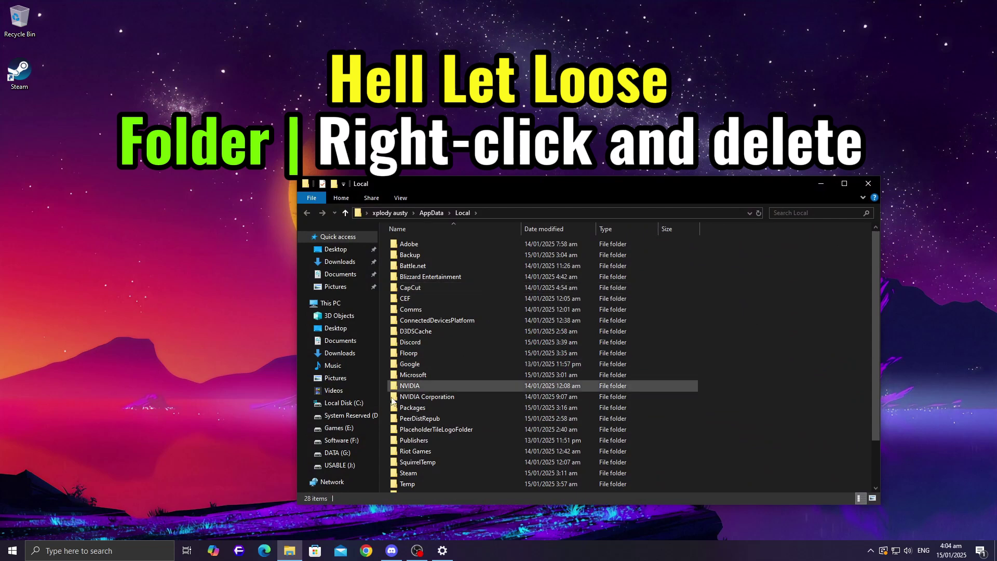
{"action": "left_click", "coordinate": [457, 397]}
{"action": "scroll", "coordinate": [447, 398], "scroll_direction": "down", "scroll_amount": 2}
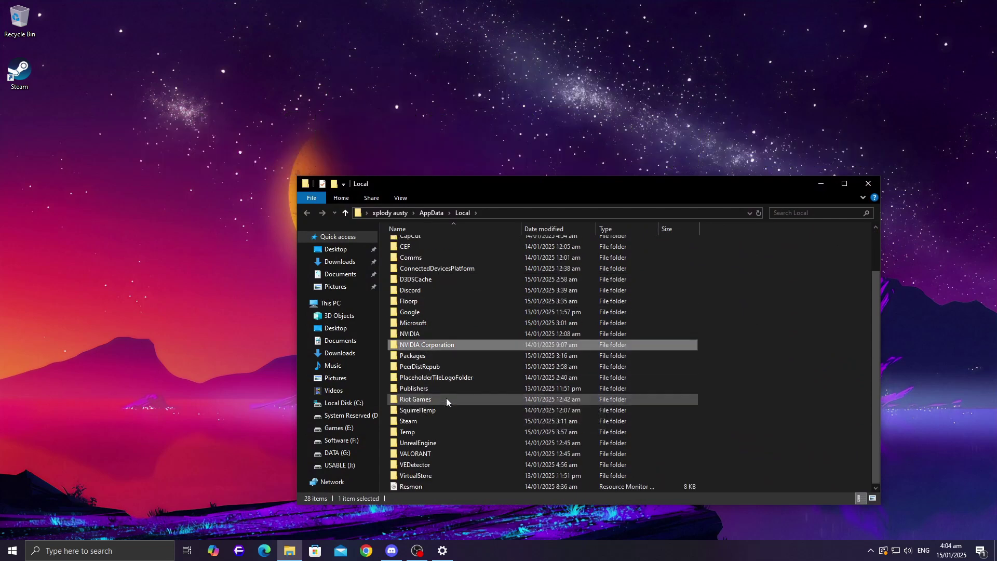
{"action": "left_click", "coordinate": [414, 423]}
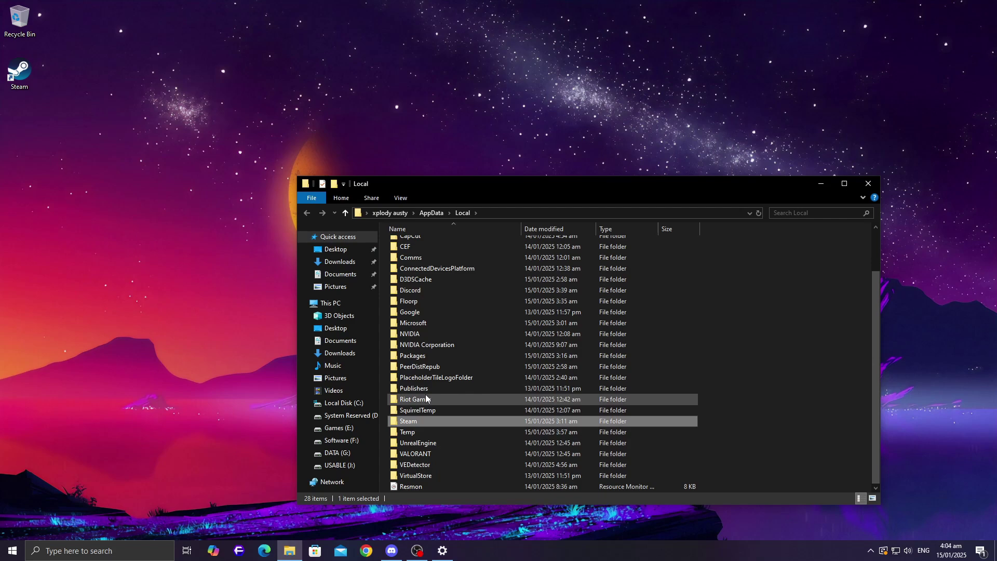
{"action": "left_click", "coordinate": [426, 396]}
{"action": "right_click", "coordinate": [403, 399]}
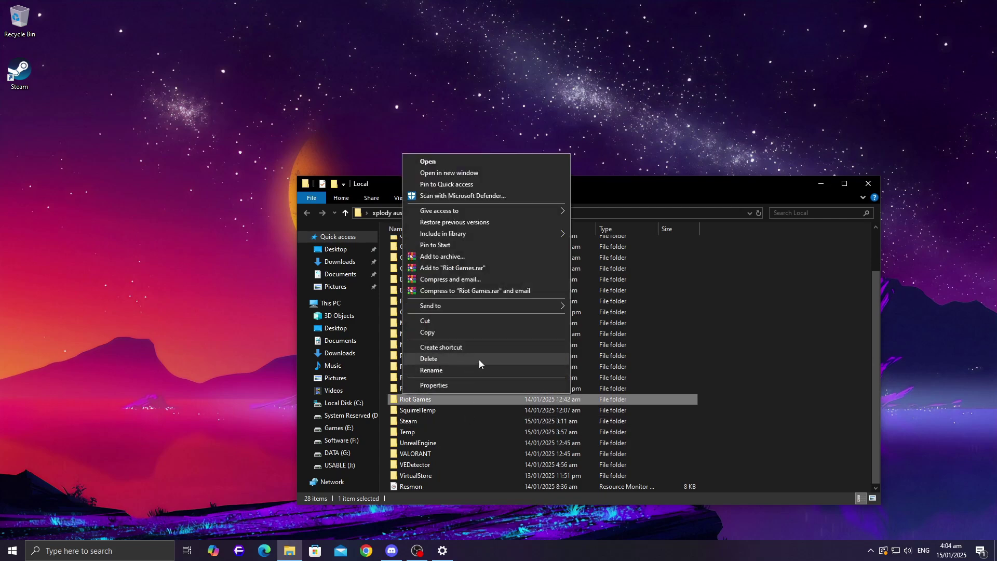
{"action": "left_click", "coordinate": [869, 184]}
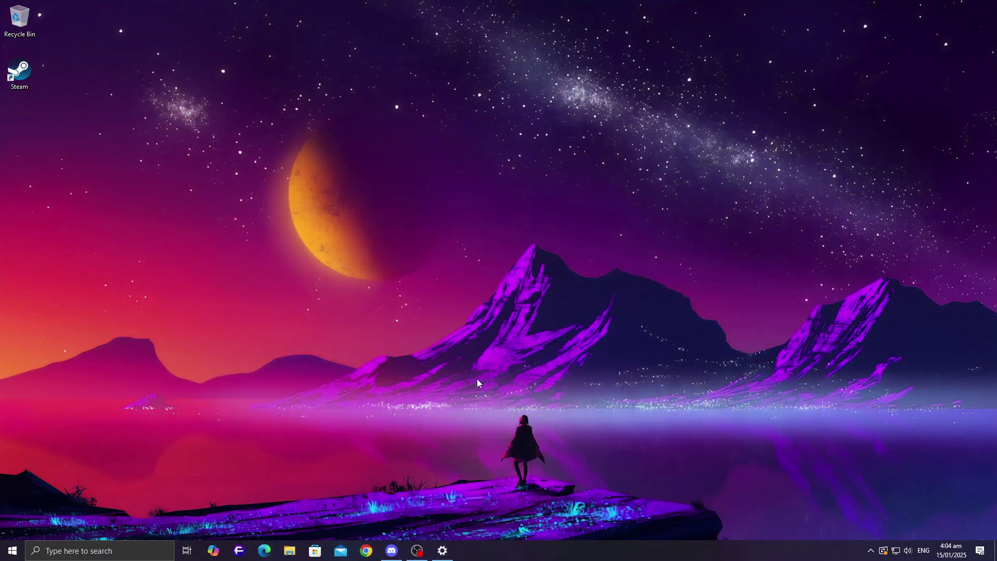
Launch Steam and verify Aimlabs' game files from Properties > Installed Files
{"action": "key", "text": "super"}
{"action": "type", "text": "steam"}
{"action": "key", "text": "Return"}
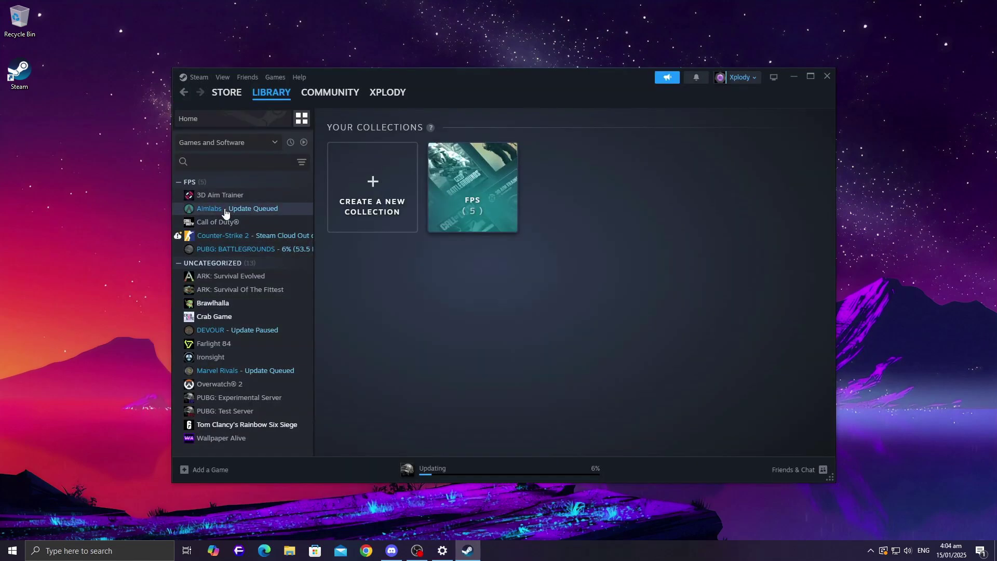
{"action": "right_click", "coordinate": [225, 214]}
{"action": "left_click", "coordinate": [259, 305]}
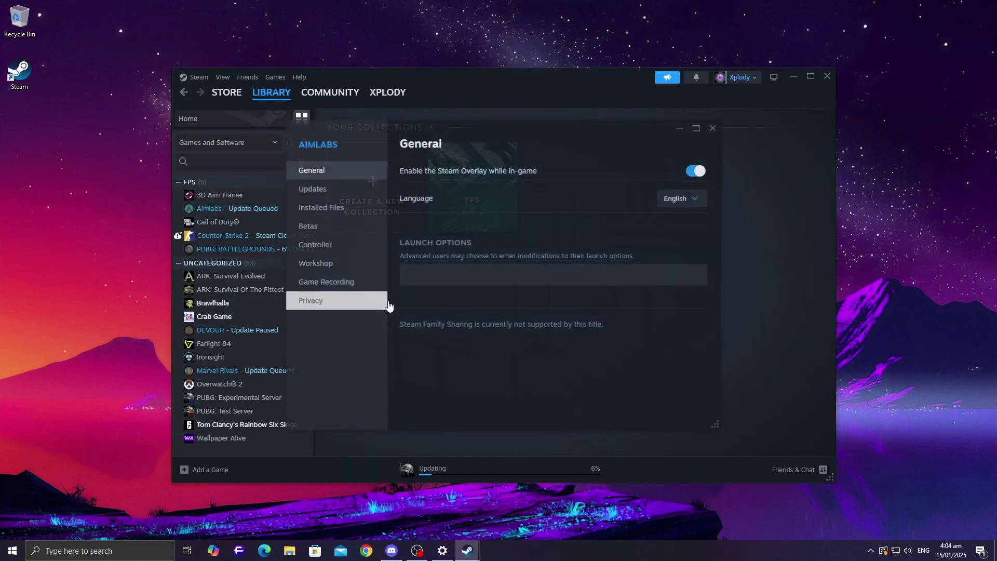
{"action": "left_click", "coordinate": [340, 207]}
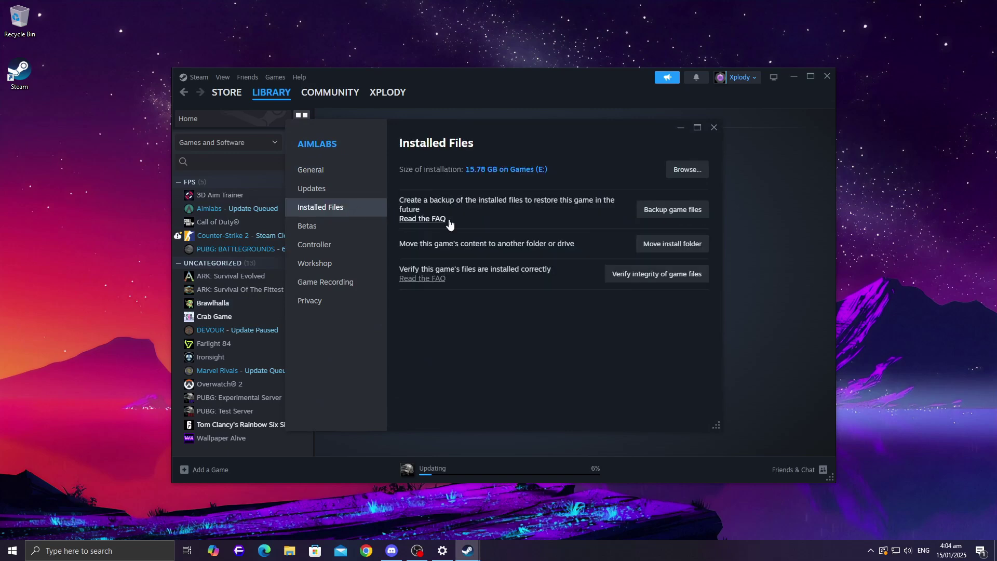
{"action": "left_click", "coordinate": [671, 276]}
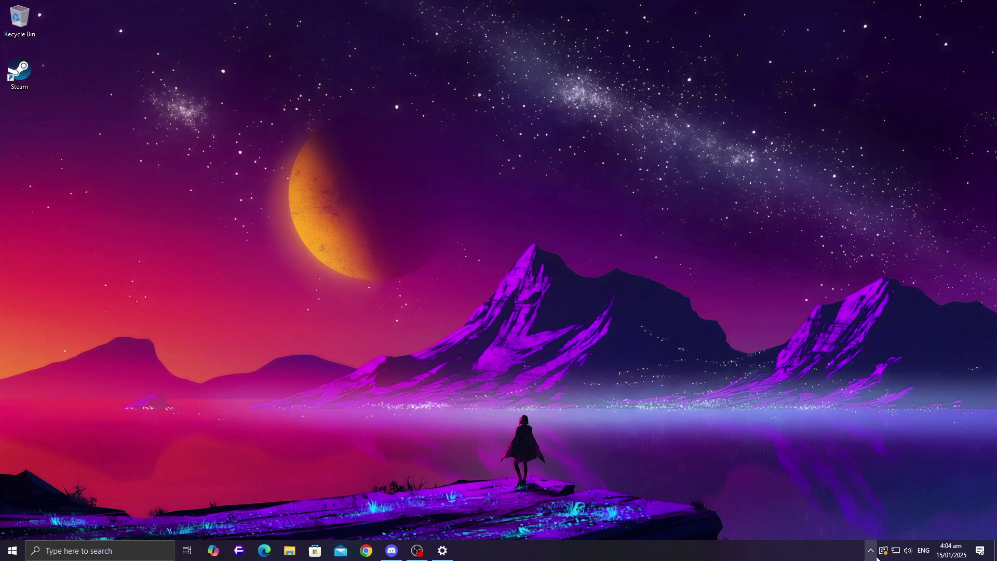
Open the NVIDIA app from the tray and confirm driver 566.36 is up to date
{"action": "left_click", "coordinate": [871, 551]}
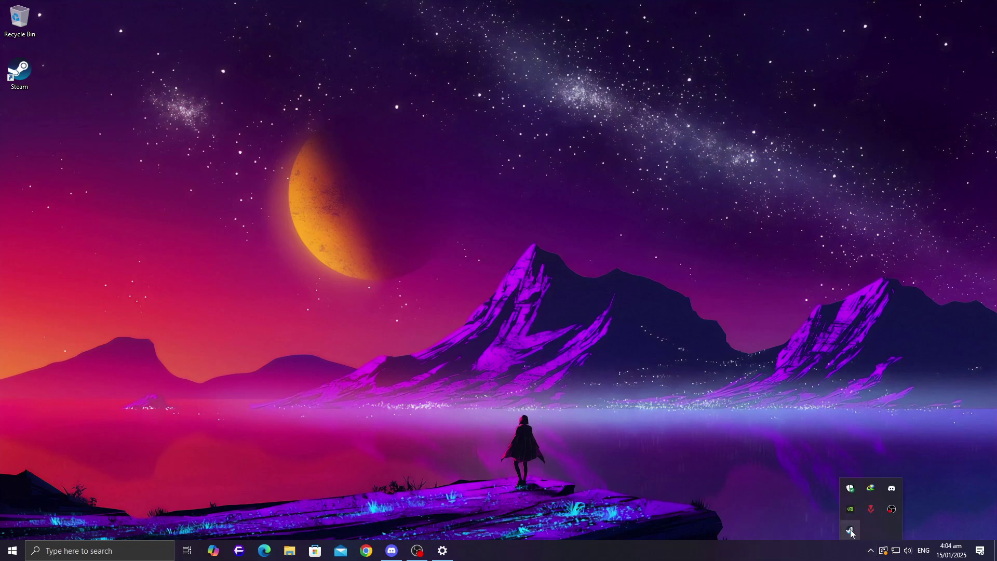
{"action": "left_click", "coordinate": [871, 551]}
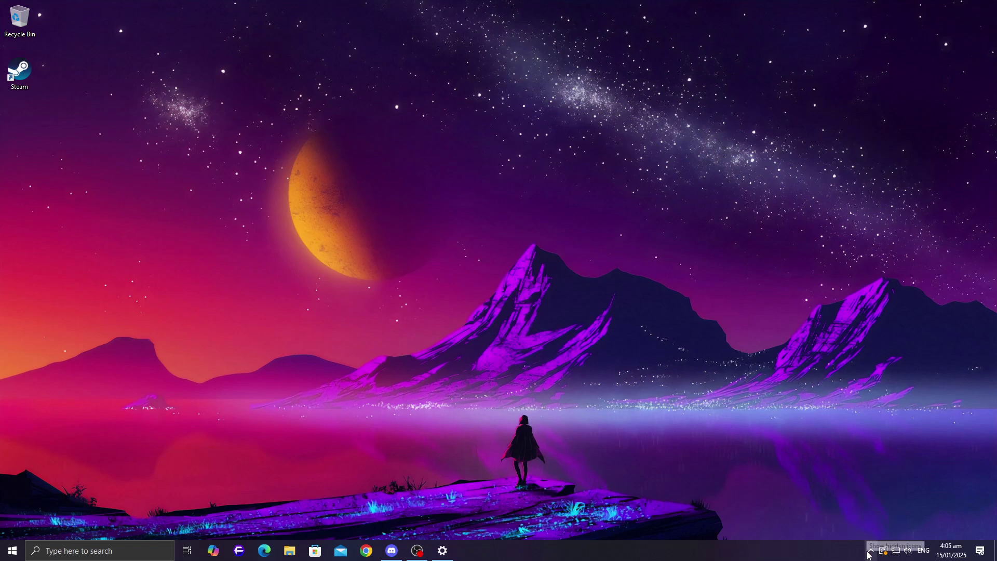
{"action": "left_click", "coordinate": [868, 551]}
{"action": "right_click", "coordinate": [852, 515]}
{"action": "left_click", "coordinate": [898, 474]}
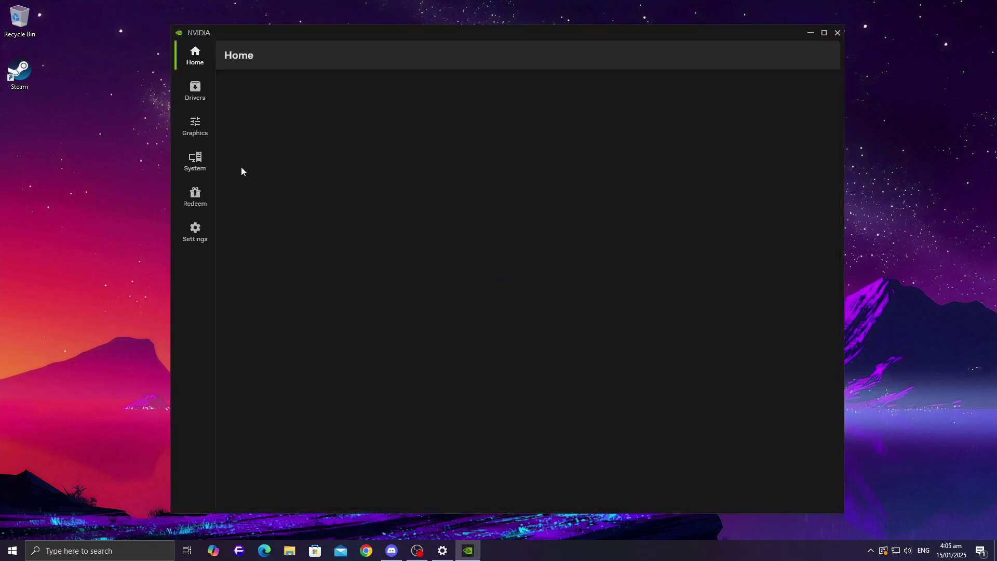
{"action": "left_click", "coordinate": [195, 90]}
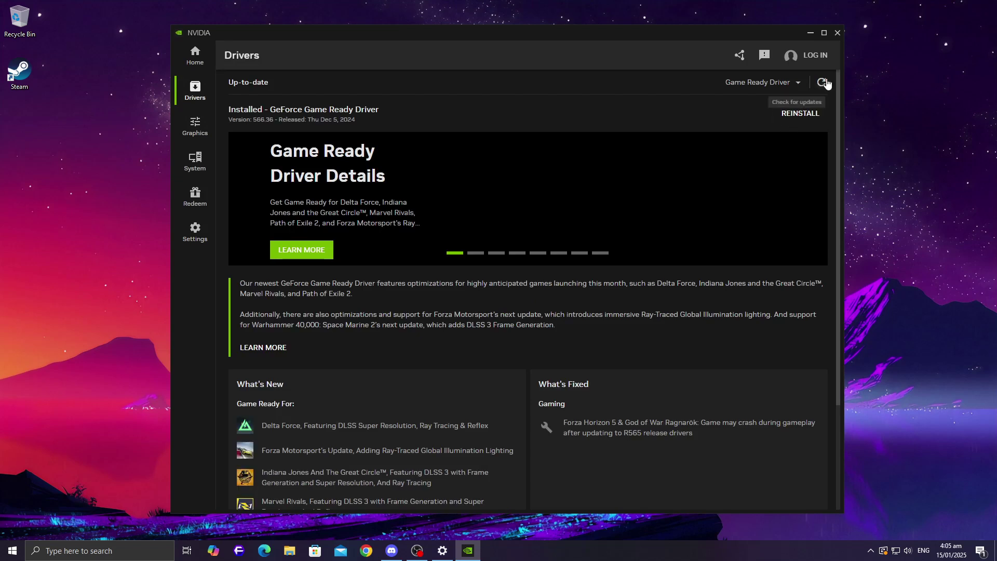
{"action": "left_click", "coordinate": [825, 83]}
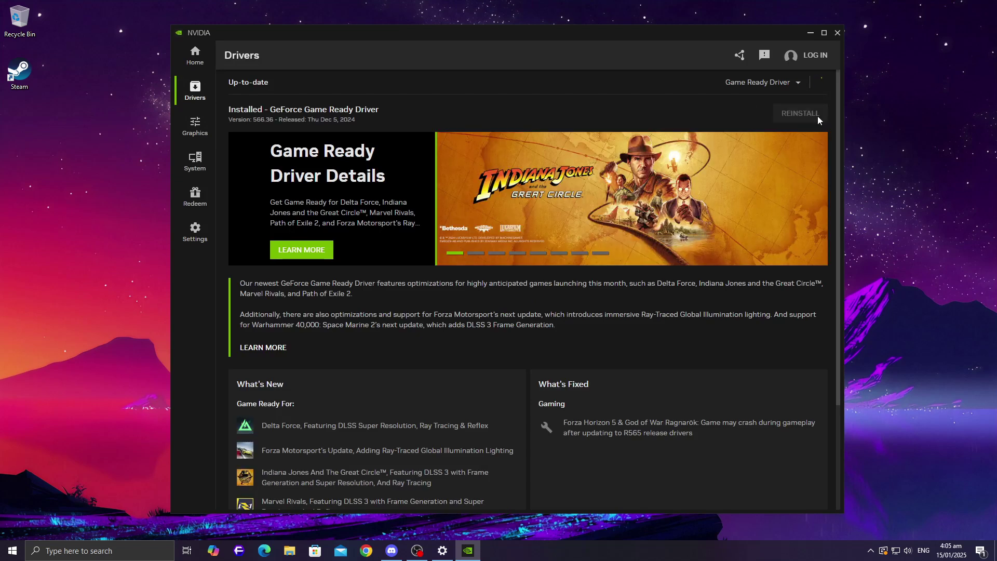
{"action": "left_click", "coordinate": [837, 34]}
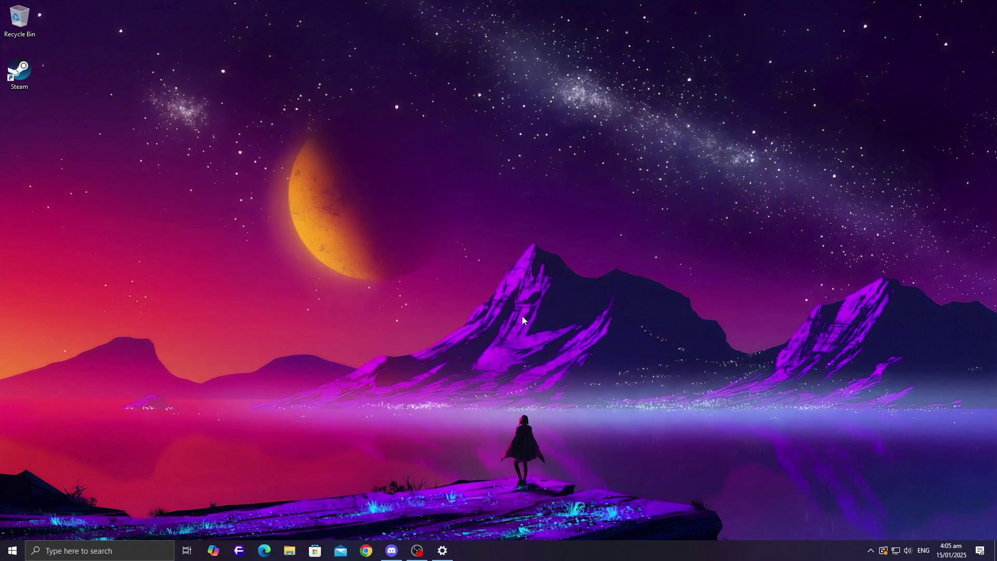
Clear the Start menu search and run the Steam desktop shortcut as administrator
{"action": "key", "text": "super"}
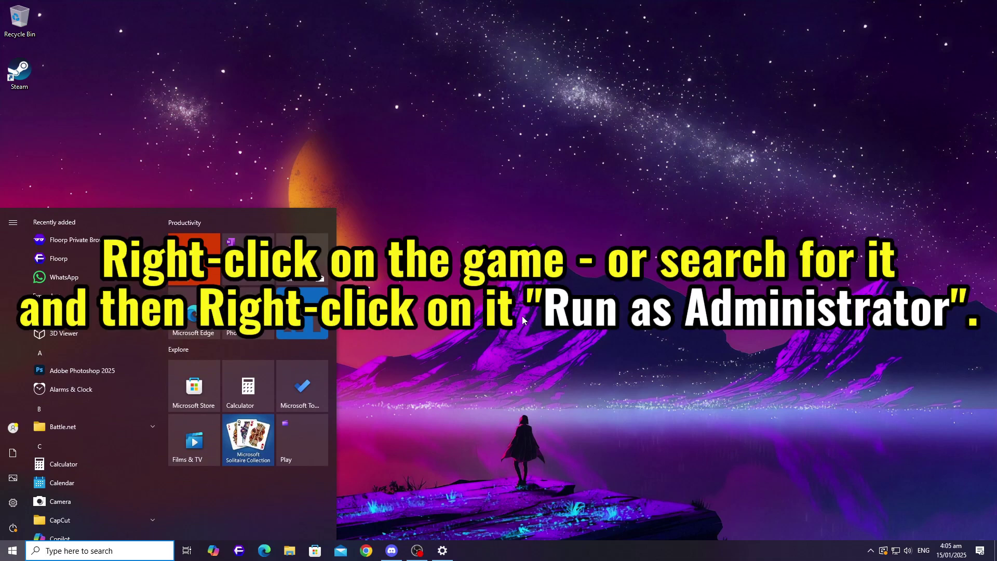
{"action": "type", "text": "aims"}
{"action": "key", "text": "ctrl+a"}
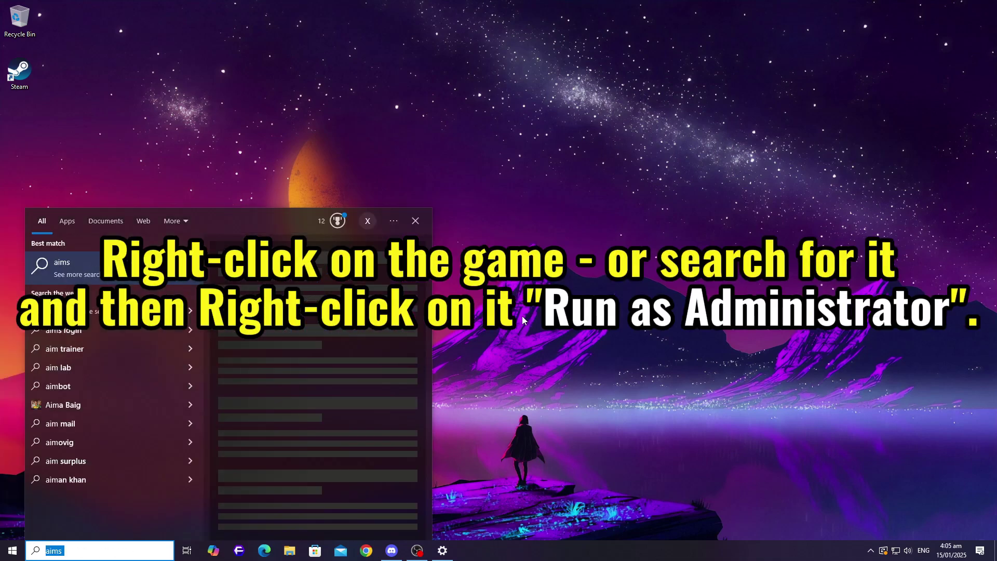
{"action": "key", "text": "BackSpace"}
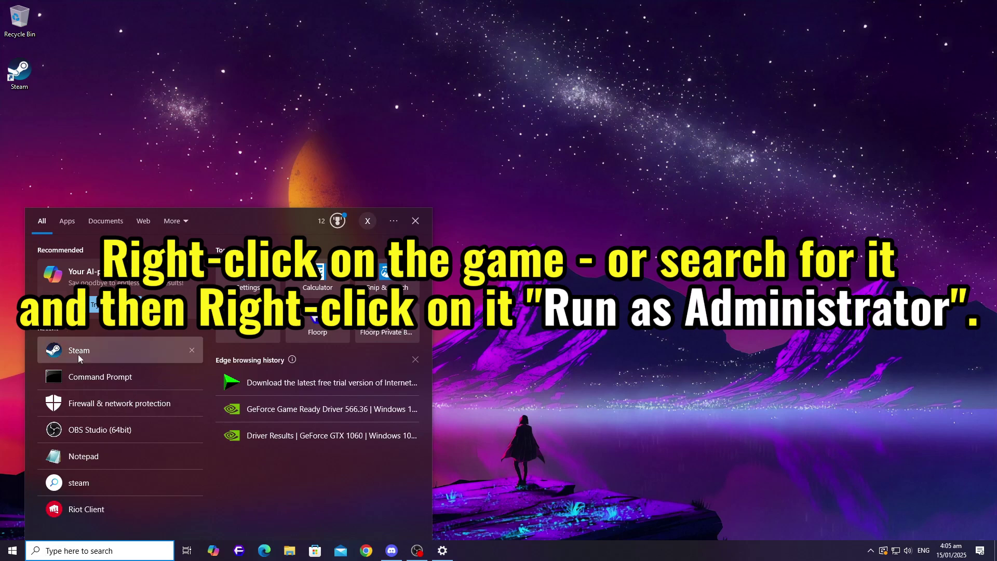
{"action": "left_click", "coordinate": [538, 345]}
{"action": "right_click", "coordinate": [18, 73]}
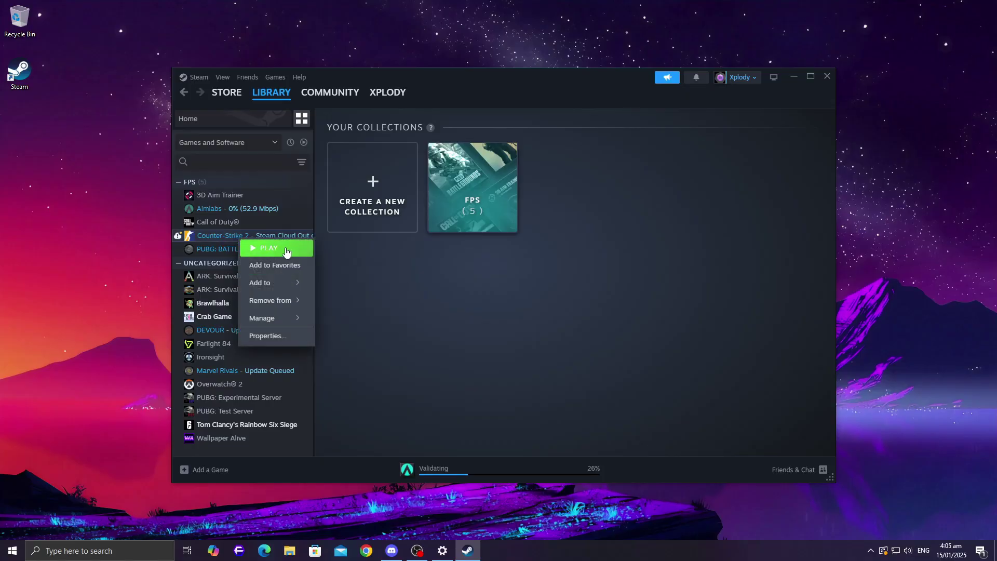
{"action": "left_click", "coordinate": [652, 238]}
Reopen Steam and enter -dx11 in Aimlabs' Launch Options
{"action": "left_click", "coordinate": [827, 76]}
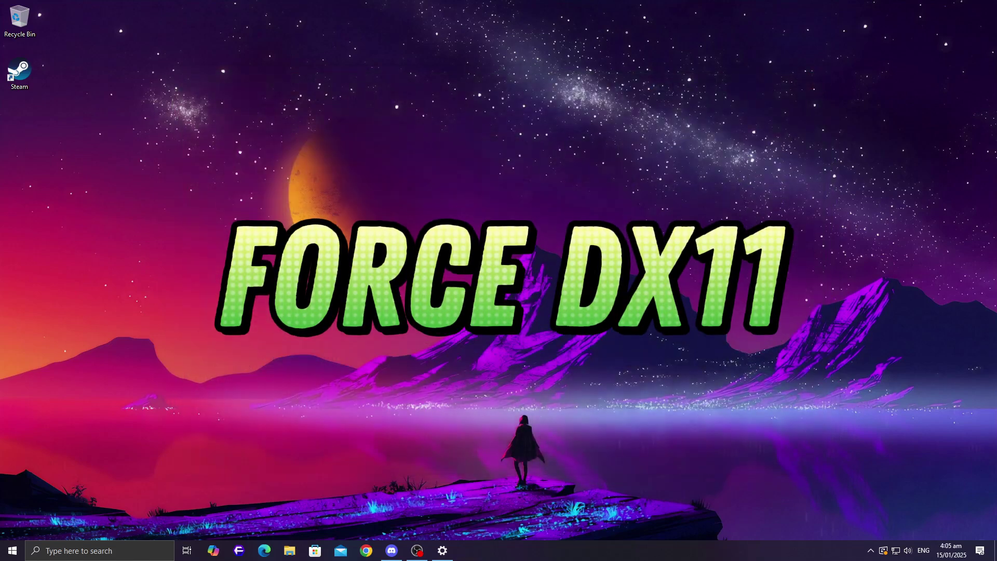
{"action": "double_click", "coordinate": [25, 73]}
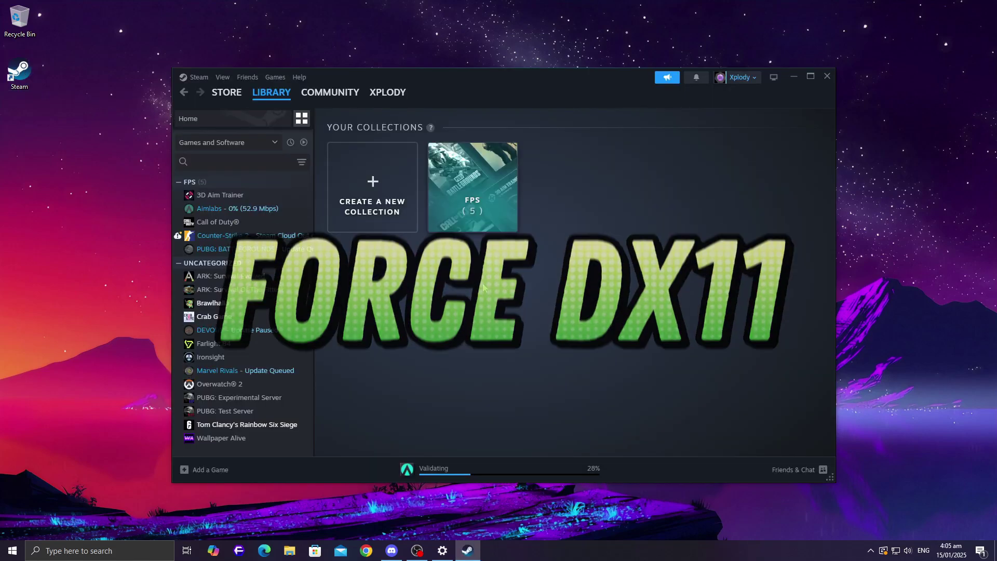
{"action": "right_click", "coordinate": [258, 208]}
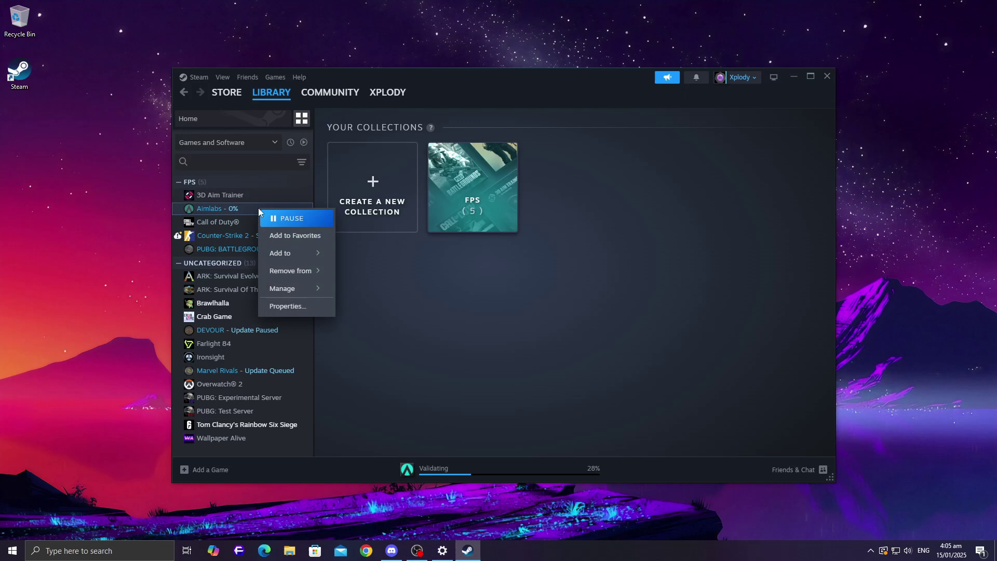
{"action": "left_click", "coordinate": [304, 307]}
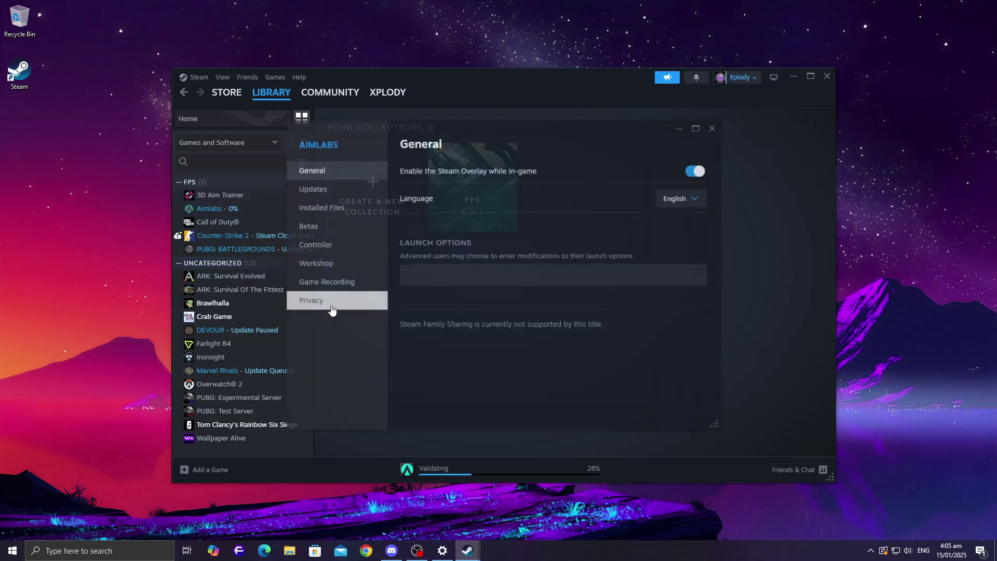
{"action": "left_click", "coordinate": [444, 275]}
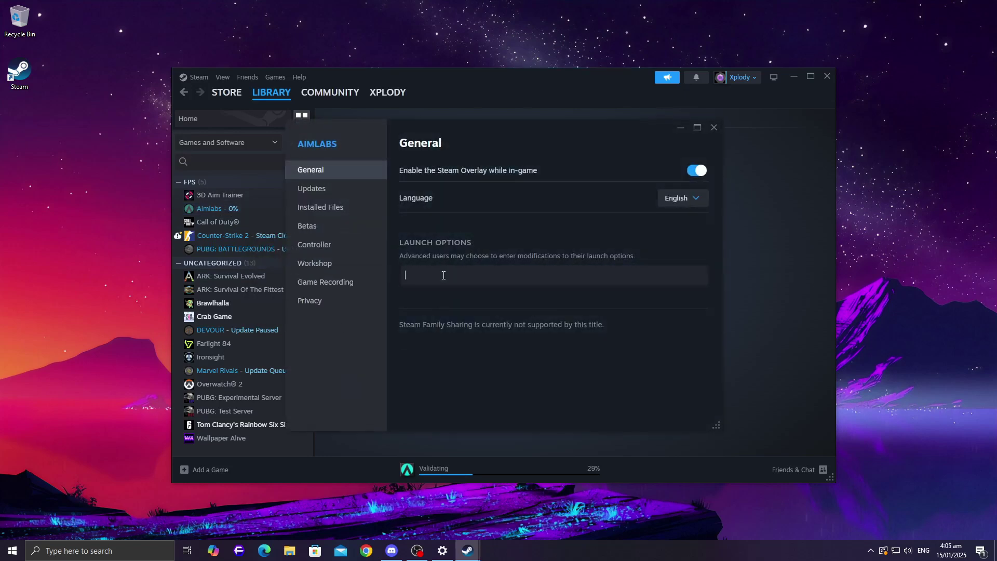
{"action": "type", "text": "-dx11"}
{"action": "left_click", "coordinate": [714, 128]}
Open the Aimlabs game page in the Steam library
{"action": "right_click", "coordinate": [224, 209]}
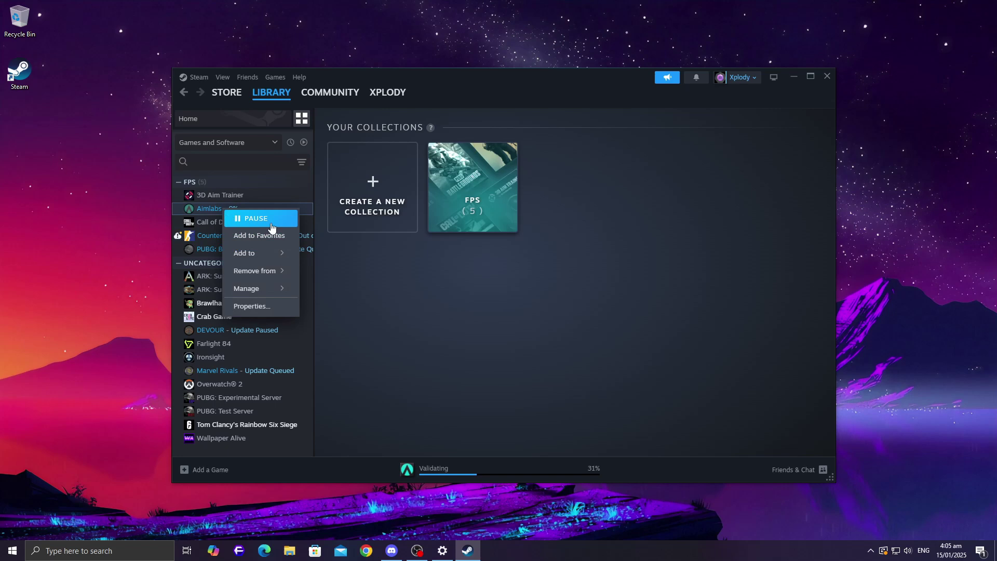
{"action": "left_click", "coordinate": [339, 265]}
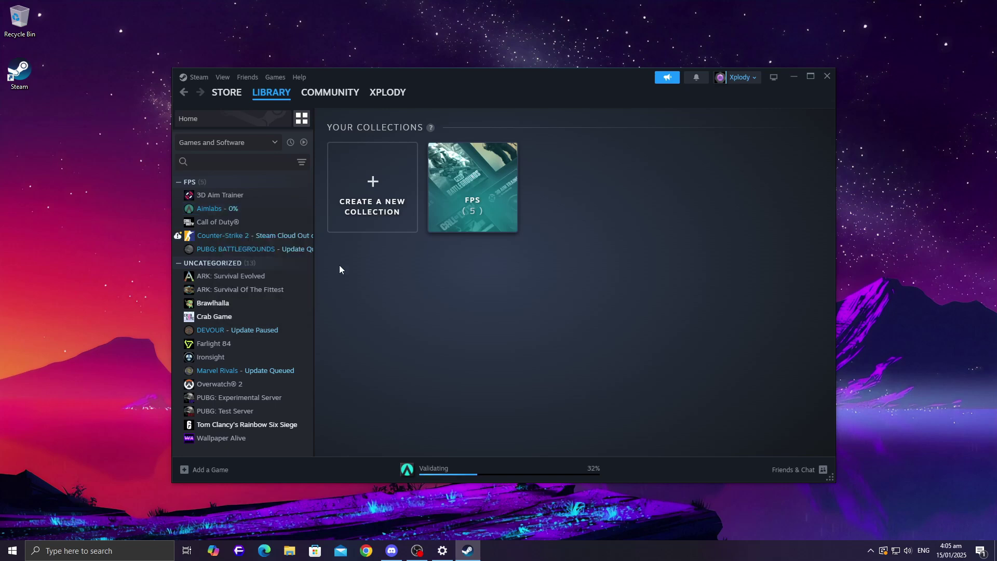
{"action": "left_click", "coordinate": [270, 210]}
{"action": "left_click", "coordinate": [827, 76]}
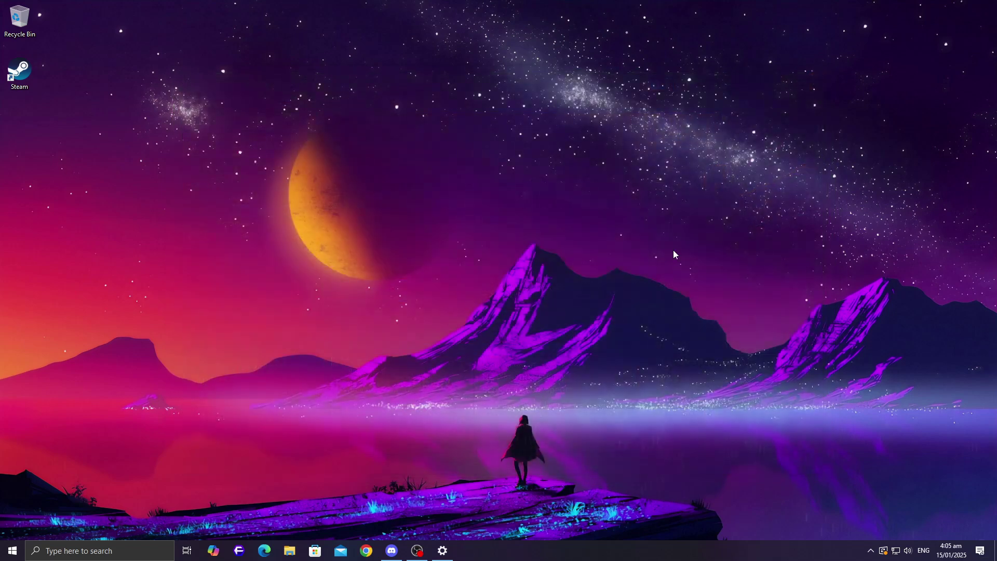